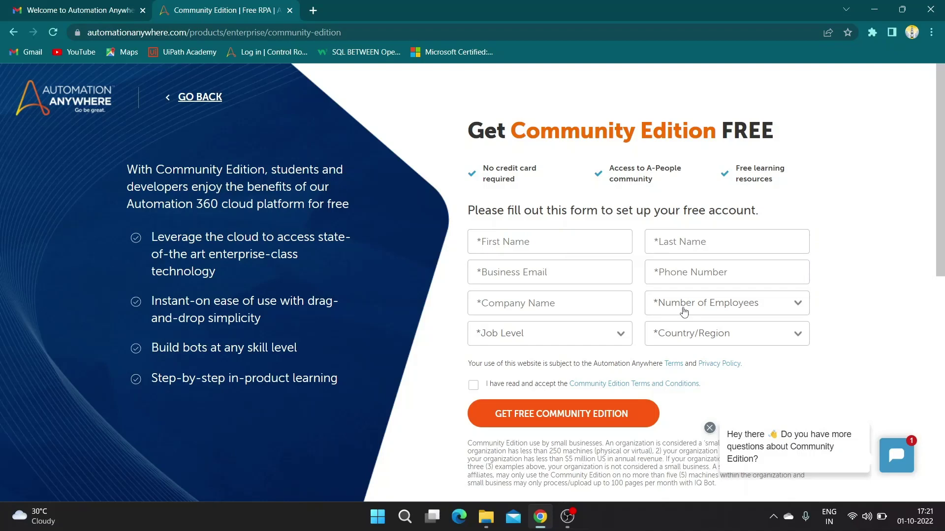
# - Go through the employee-count and job-level lists, accept the terms, and view the Gmail welcome email
pyautogui.click(685, 312)
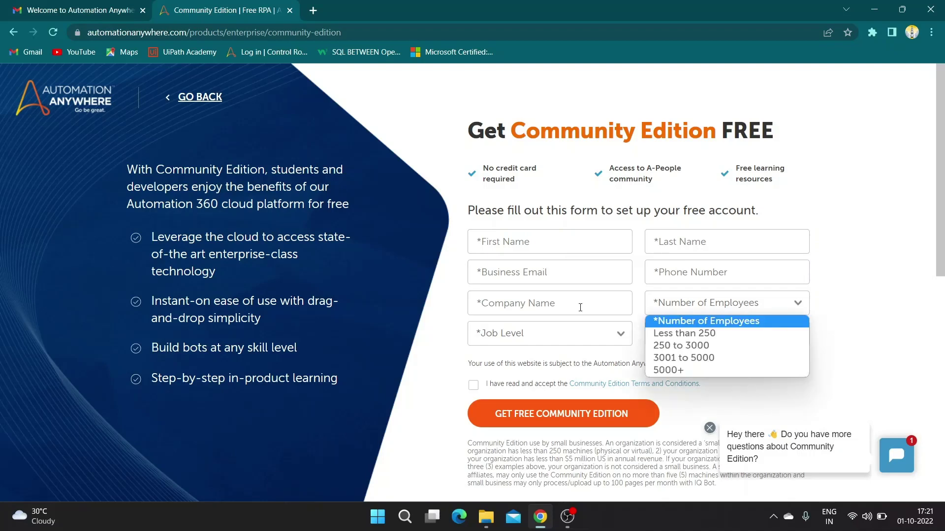
pyautogui.click(529, 340)
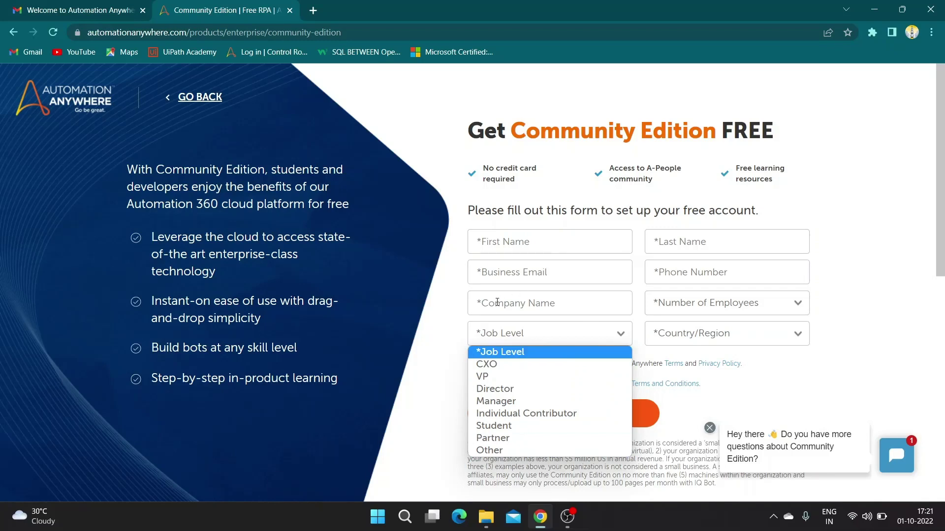
pyautogui.click(928, 187)
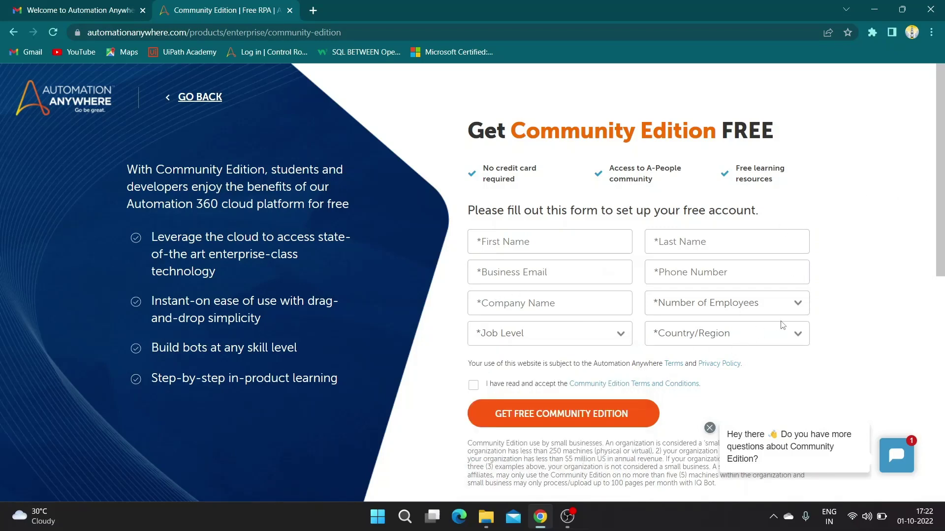
pyautogui.click(473, 386)
pyautogui.click(22, 6)
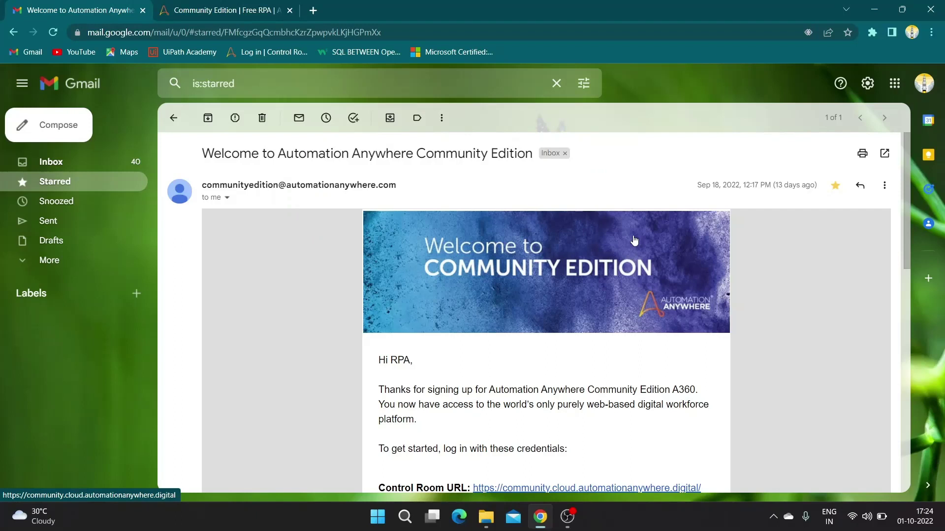
pyautogui.scroll(-2, 634, 241)
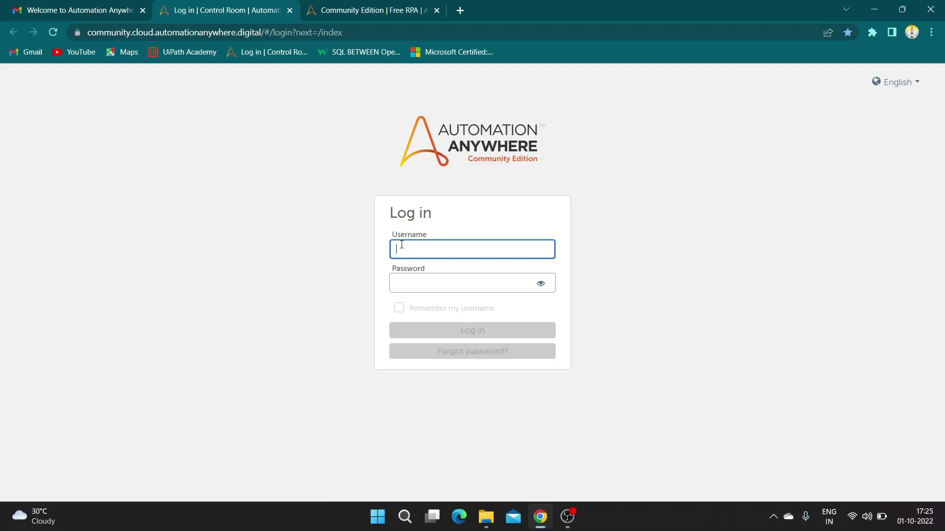
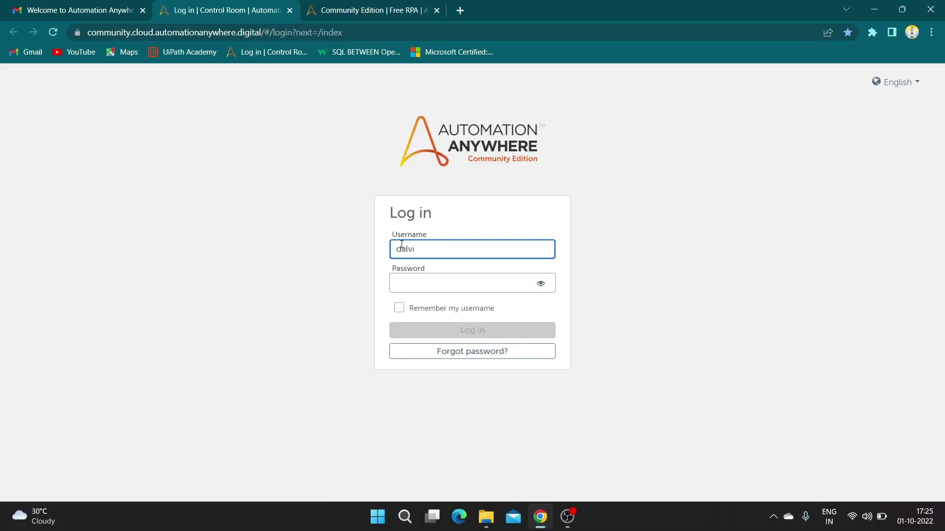
# - Log in to Control Room with the emailed username and the pasted password
pyautogui.click(411, 283)
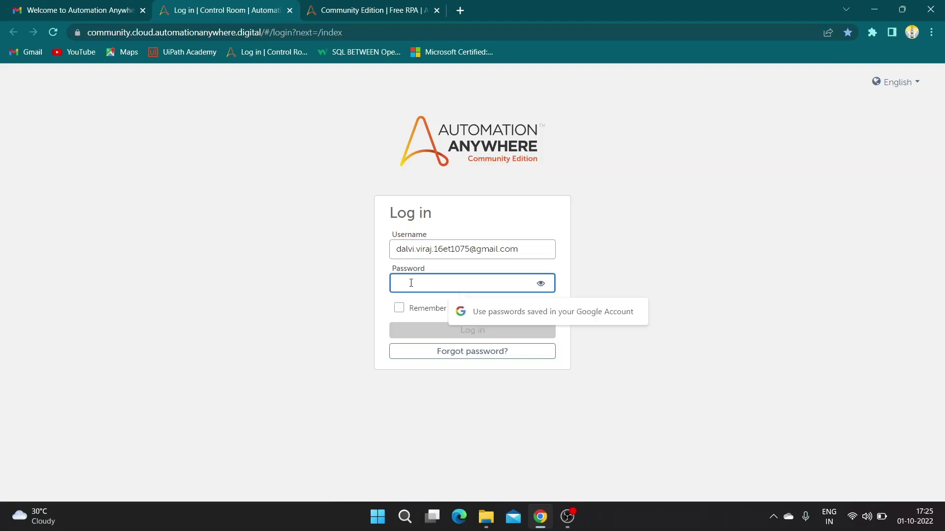
pyautogui.hotkey('ctrl', 'v')
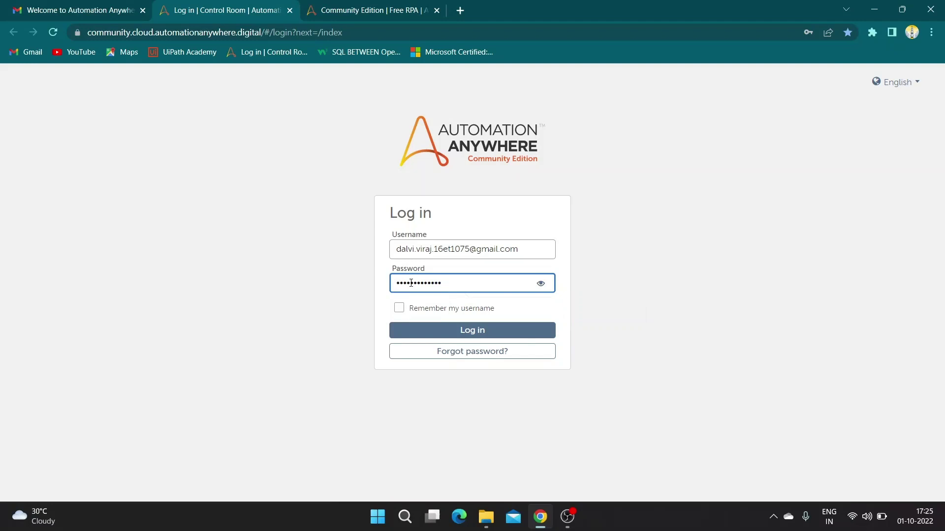
pyautogui.click(442, 332)
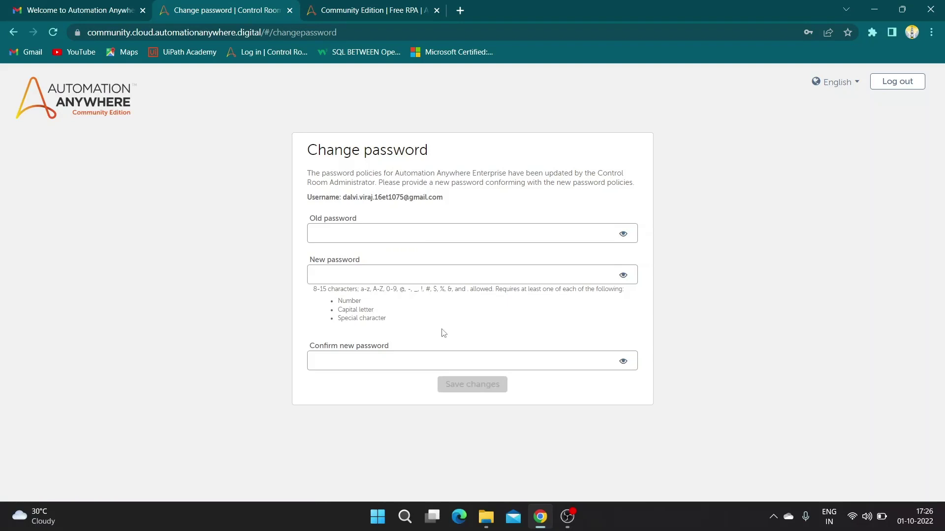
# - Paste the old password, enter and confirm a new one, and save the change
pyautogui.click(324, 234)
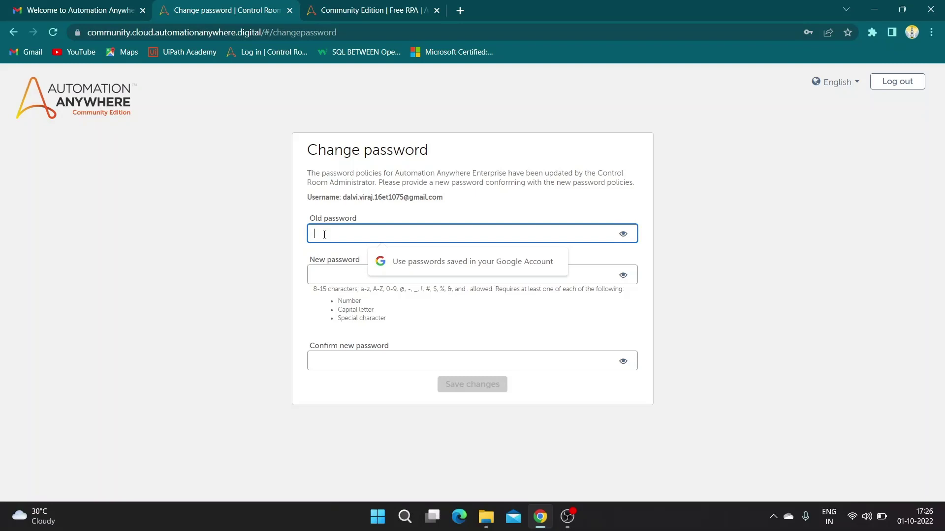
pyautogui.hotkey('ctrl', 'v')
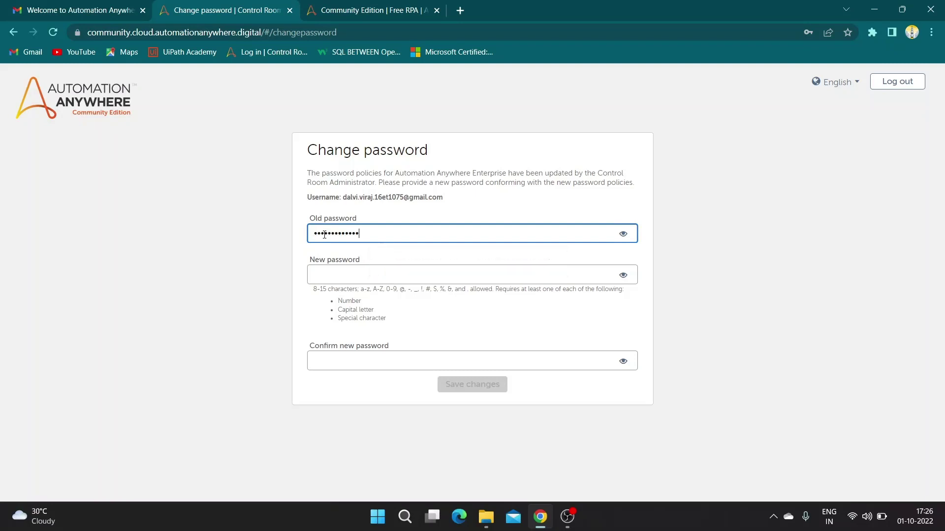
pyautogui.click(344, 280)
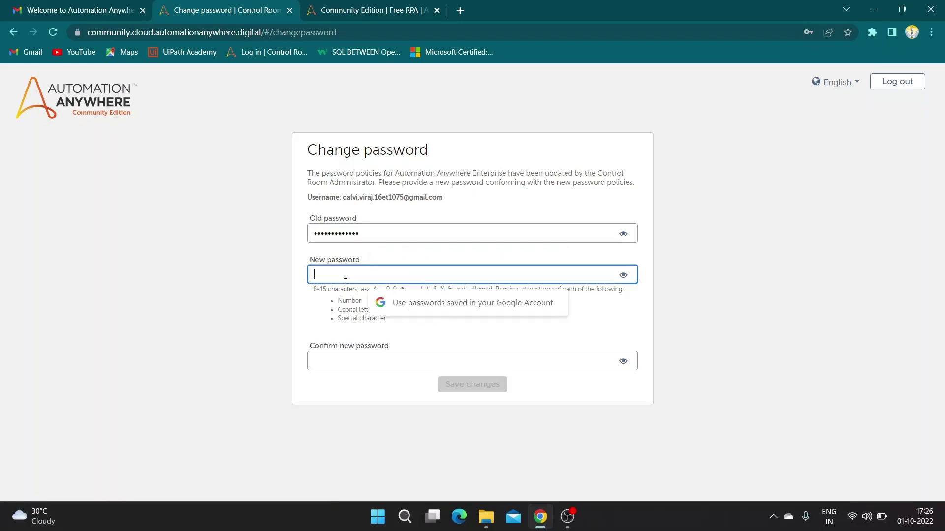
pyautogui.write('•')
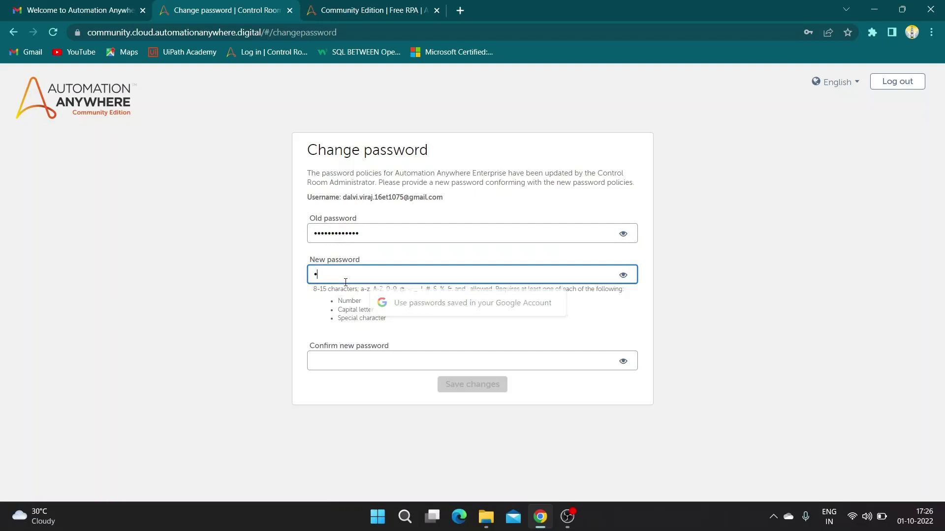
pyautogui.write('•••')
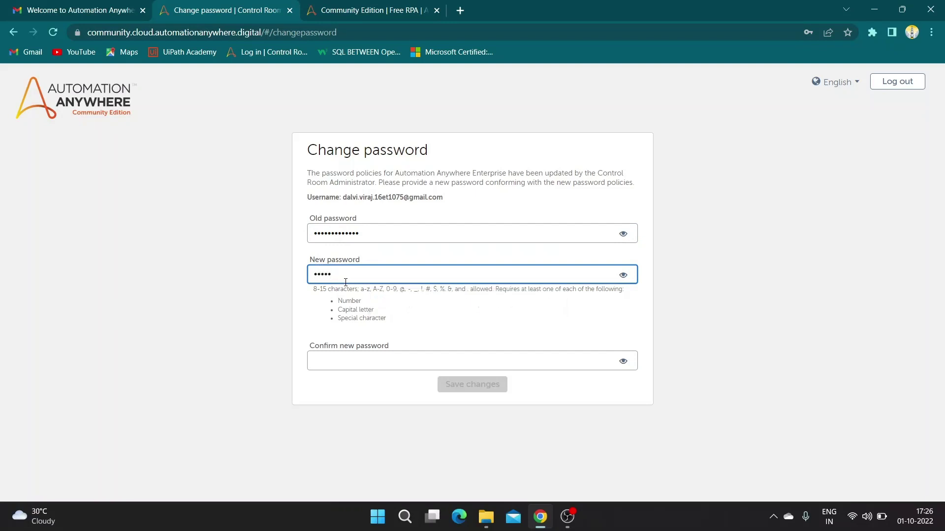
pyautogui.write('••')
pyautogui.click(351, 362)
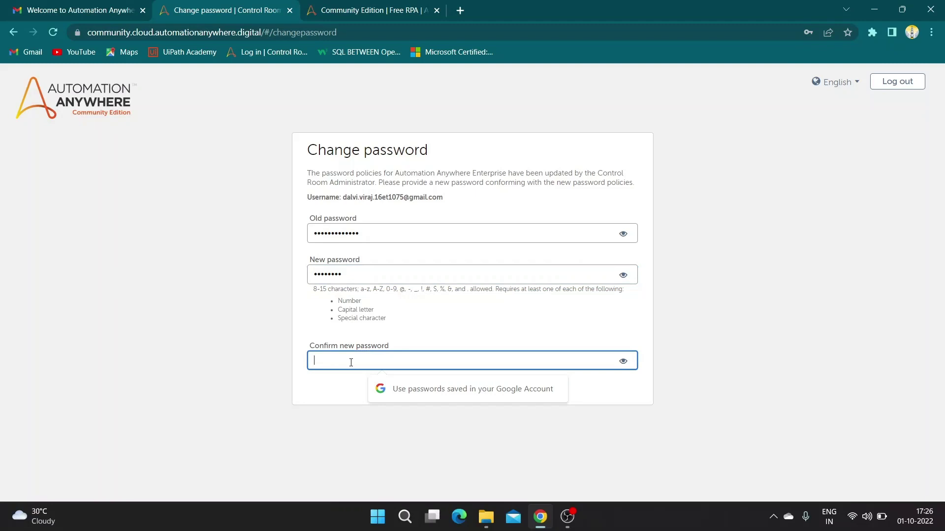
pyautogui.write('•••••')
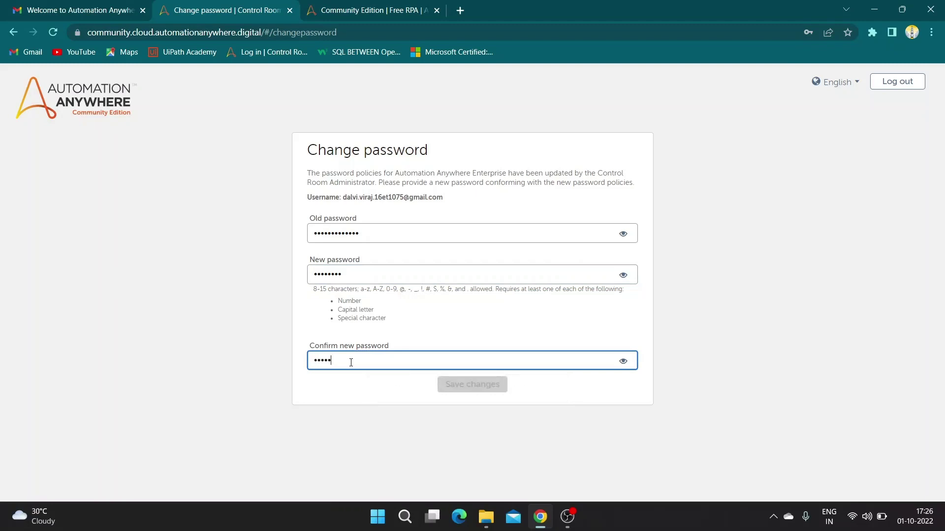
pyautogui.write('••')
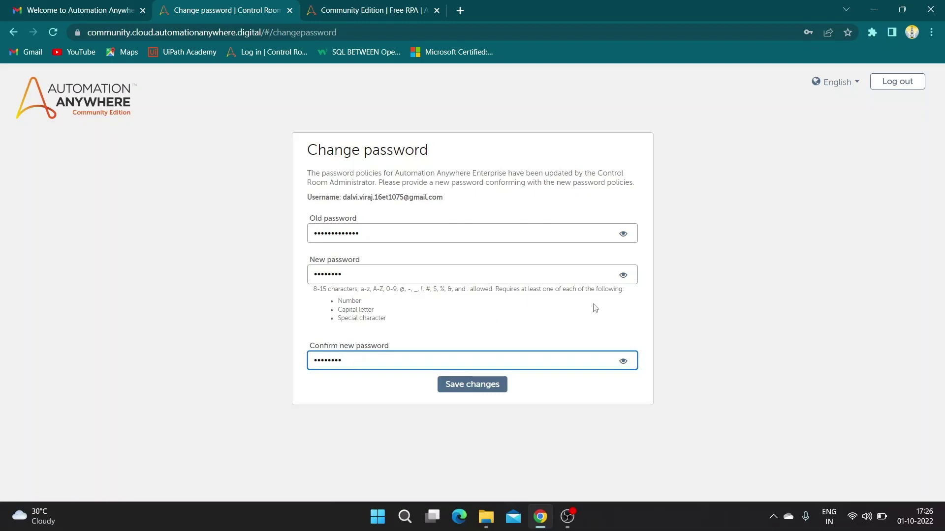
pyautogui.click(474, 384)
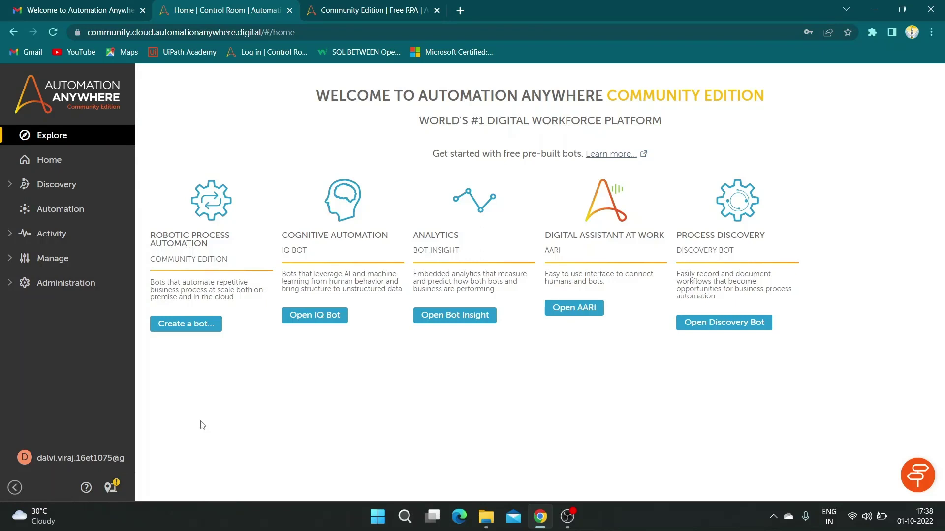
# - Open Manage > Devices, which lists zero connected devices
pyautogui.click(9, 262)
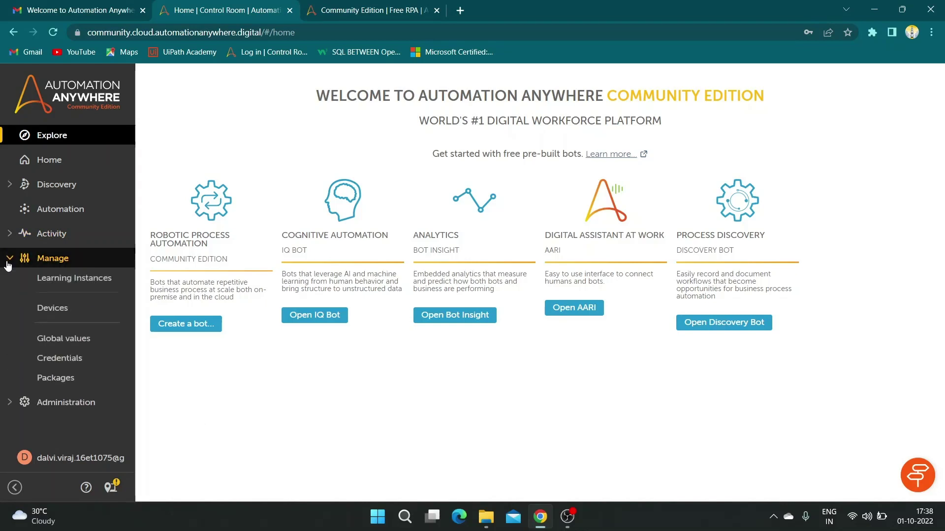
pyautogui.click(35, 317)
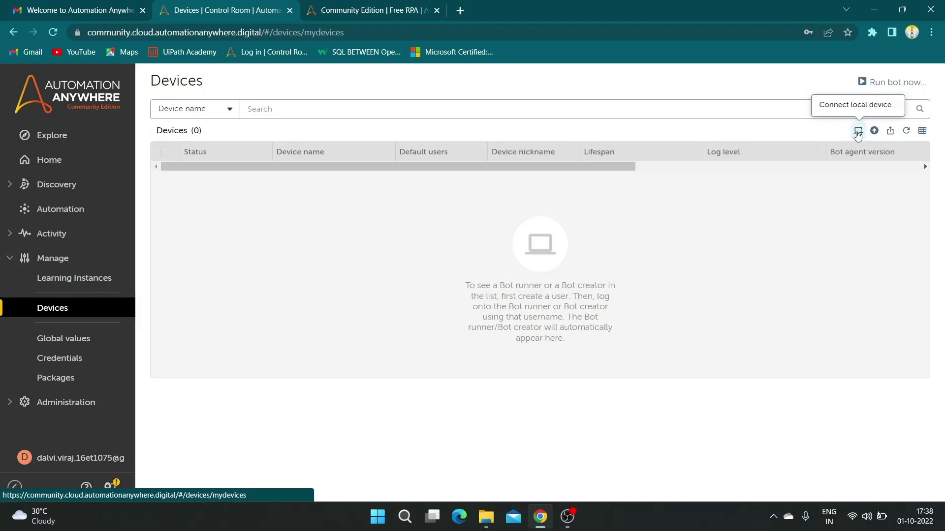
# - Connect this computer to download AutomationAnywhereBotAgent.exe, then open the Downloads folder
pyautogui.click(858, 131)
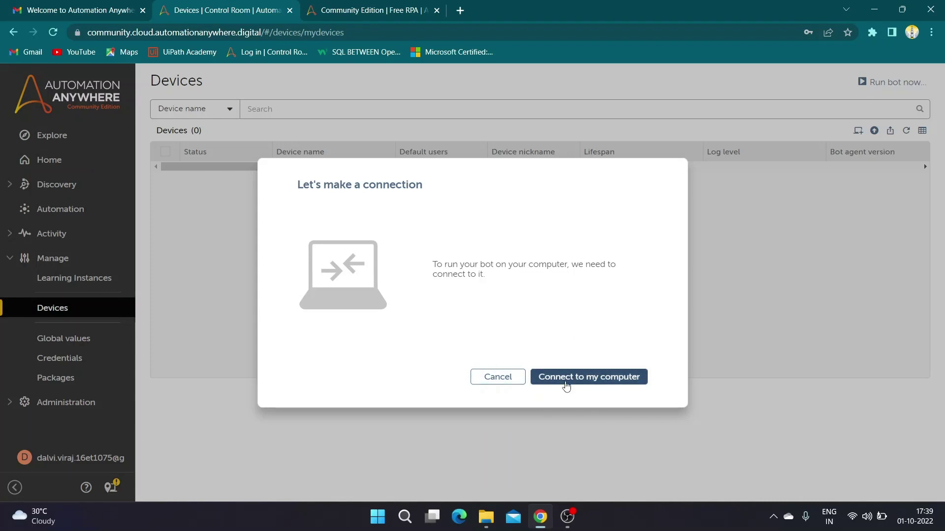
pyautogui.click(566, 378)
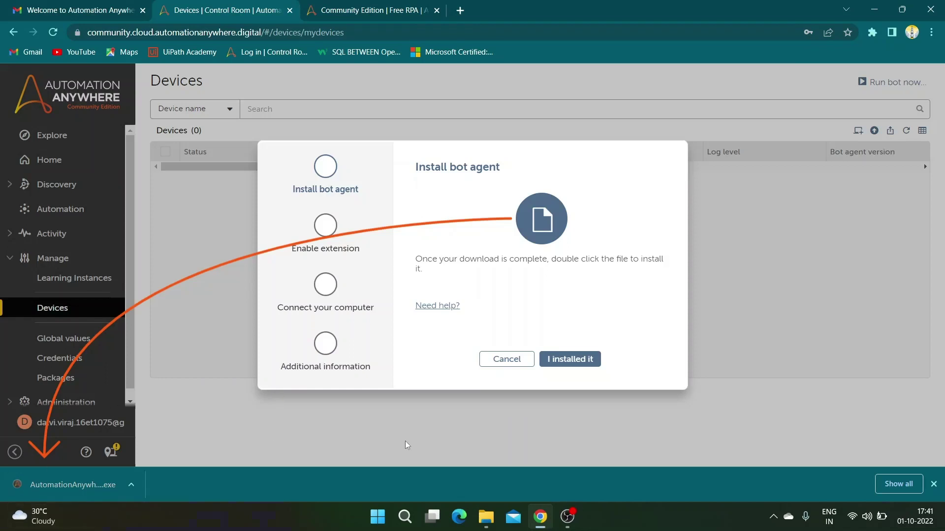
pyautogui.click(485, 520)
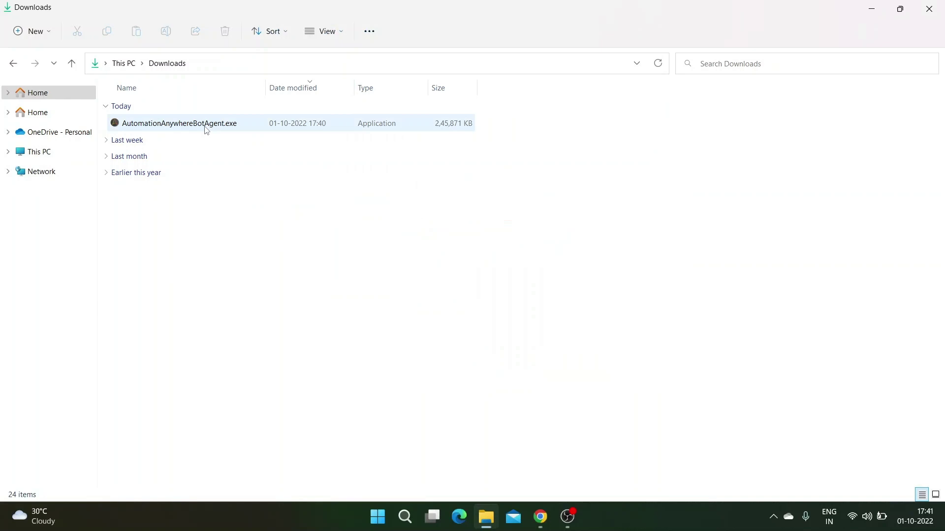
pyautogui.moveTo(179, 123)
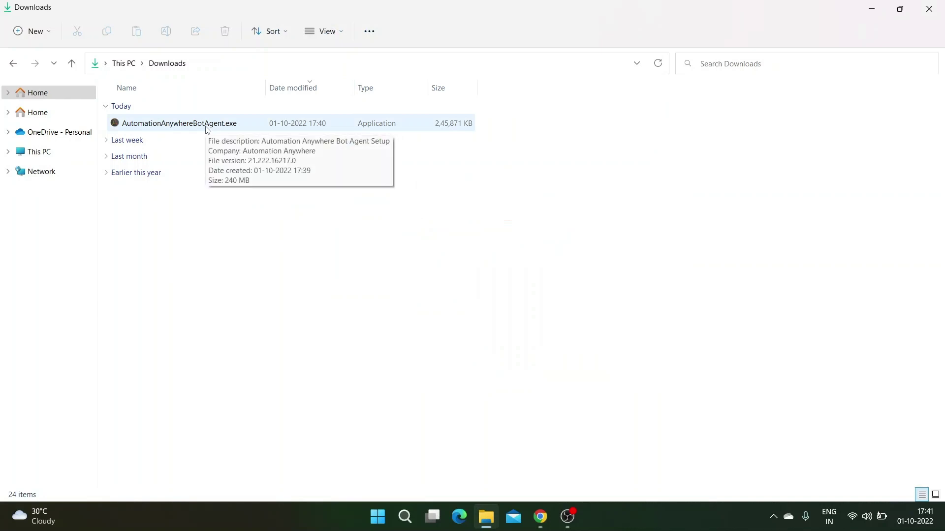
# - Run AutomationAnywhereBotAgent.exe and install it for All Users/System Level
pyautogui.doubleClick(208, 129)
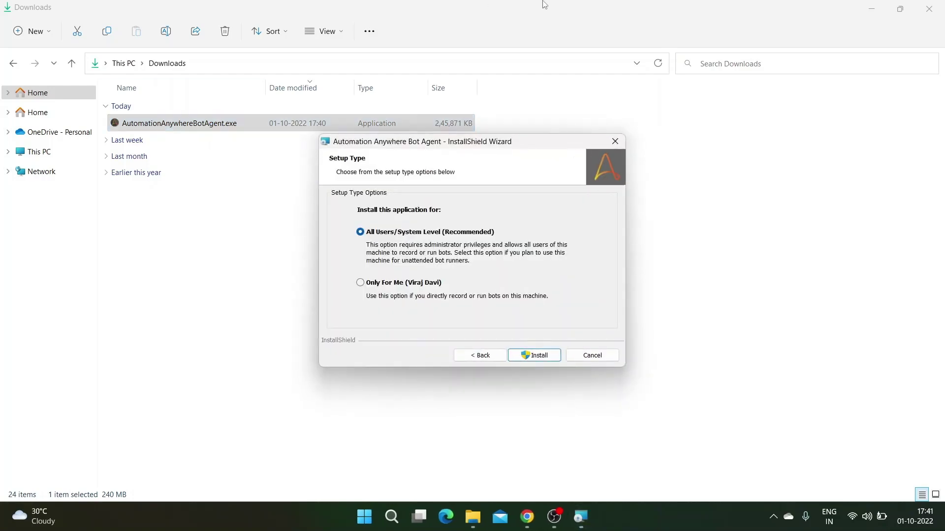
pyautogui.click(538, 356)
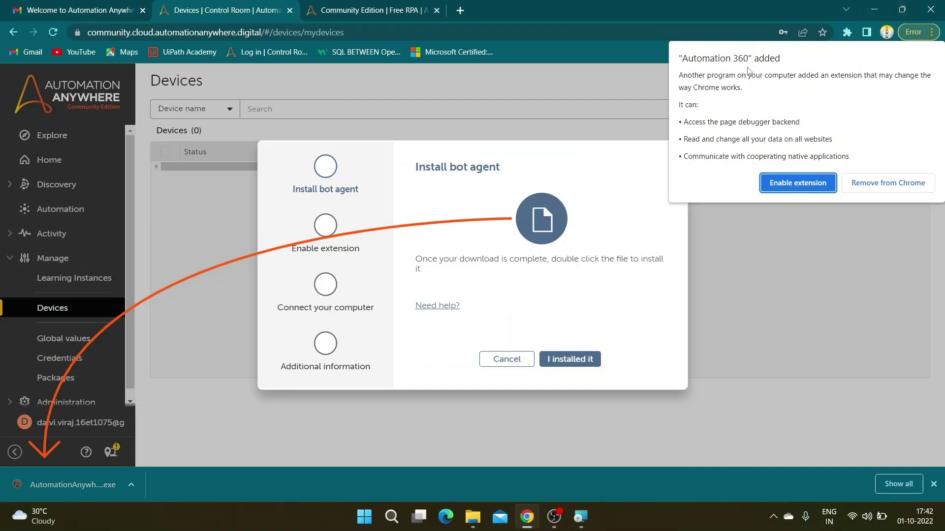
# - Enable the Automation 360 extension, finish the InstallShield wizard, and confirm with 'I enabled it'
pyautogui.click(796, 184)
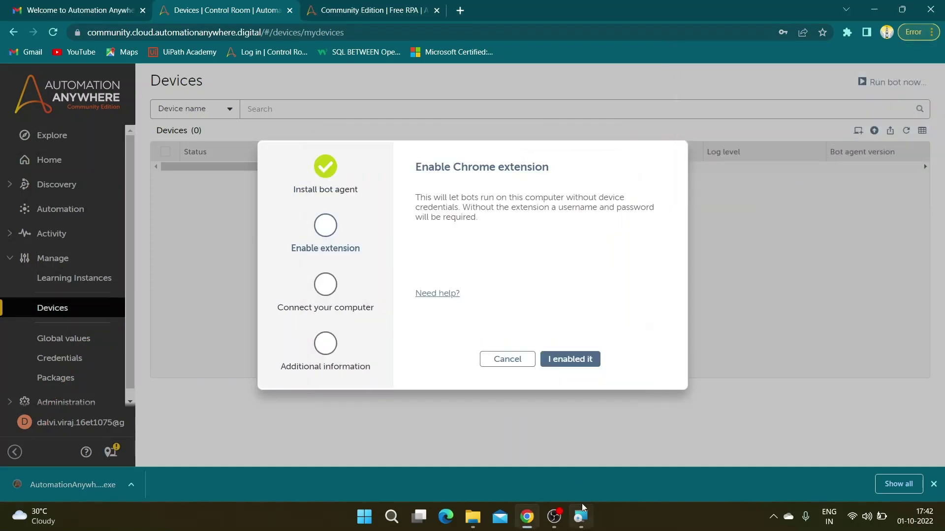
pyautogui.click(582, 518)
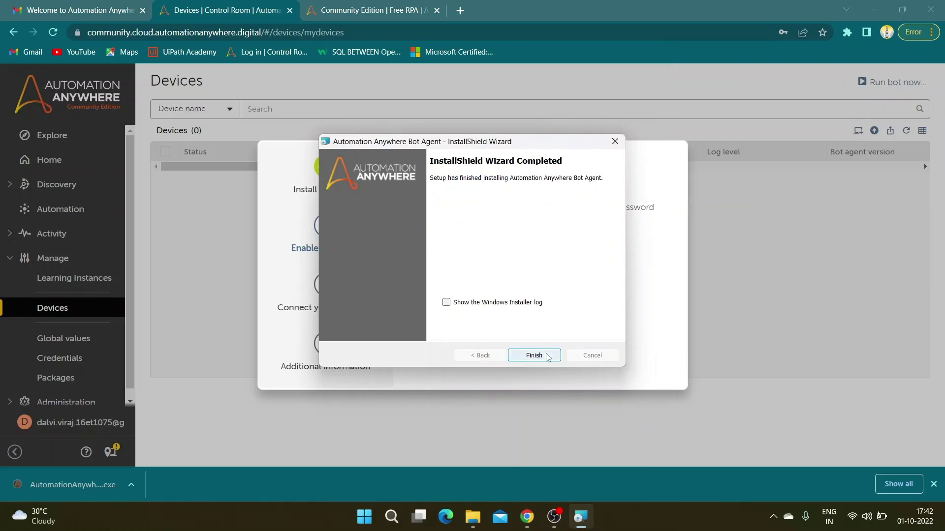
pyautogui.click(533, 356)
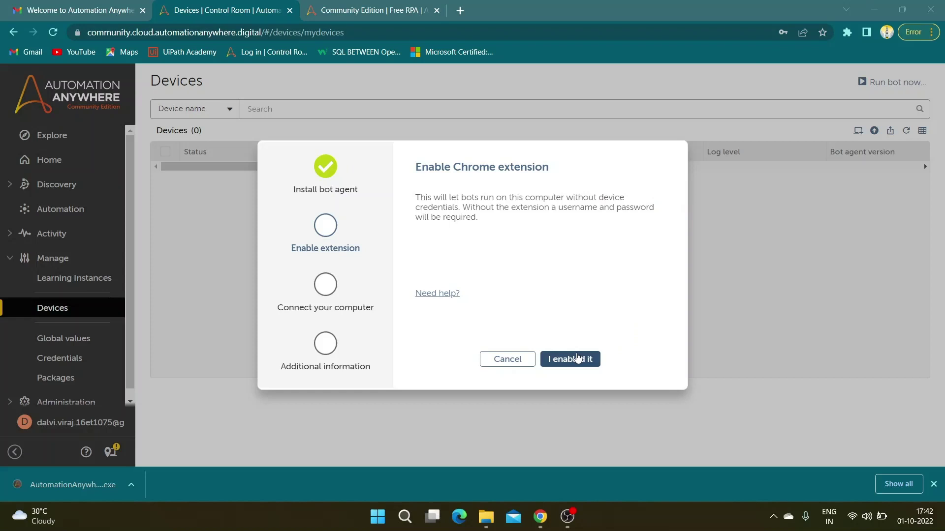
pyautogui.click(577, 358)
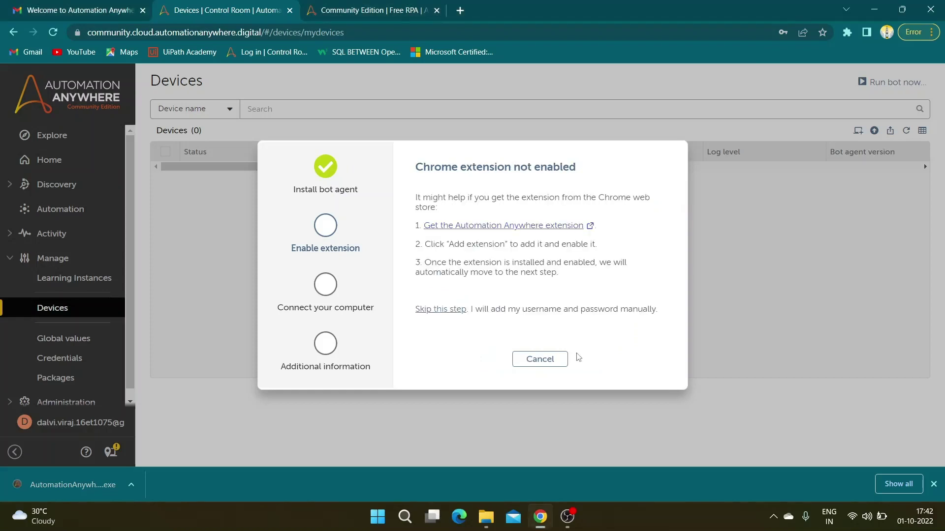
# - View the Automation Anywhere extension store page, then skip the extension step on Devices
pyautogui.click(508, 227)
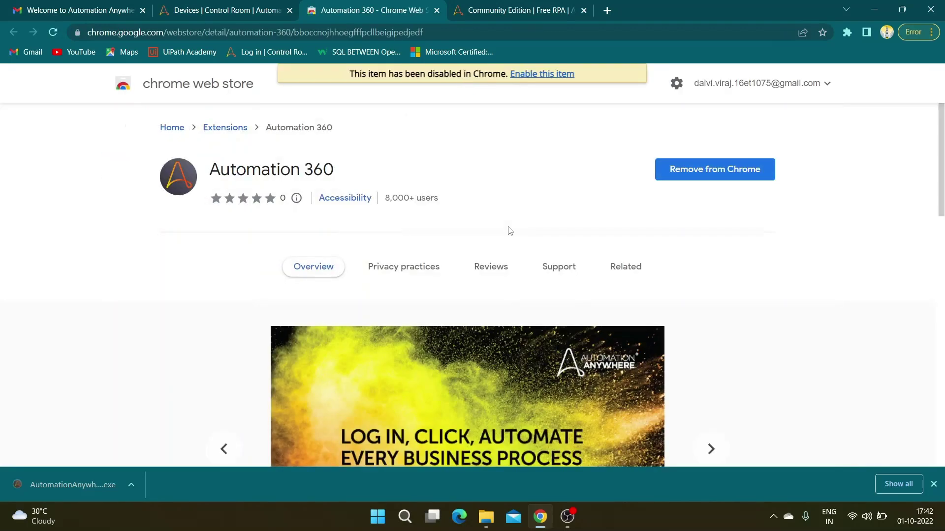
pyautogui.click(178, 6)
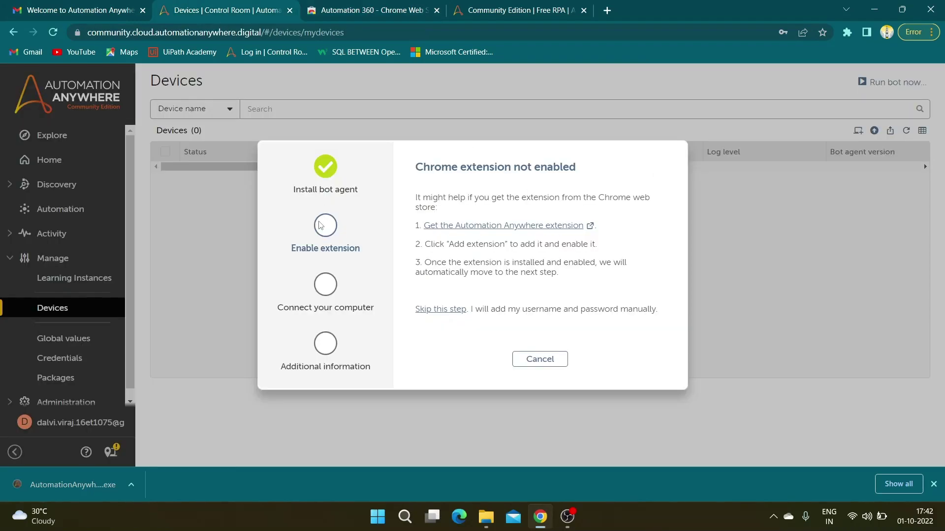
pyautogui.click(446, 311)
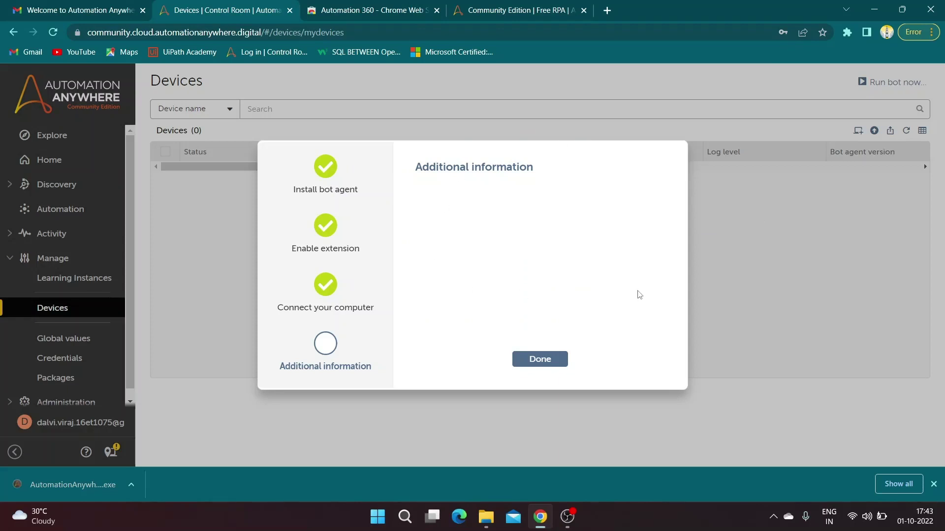
# - Finish the Additional information dialog with Done, leaving LAPTOP-N10F0SC7 Connected on agent 21.222
pyautogui.click(547, 359)
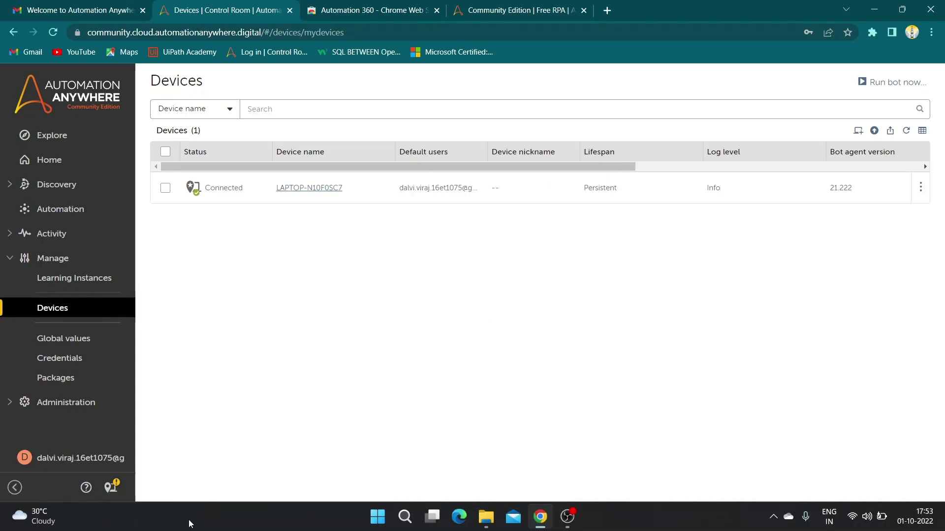
pyautogui.click(110, 488)
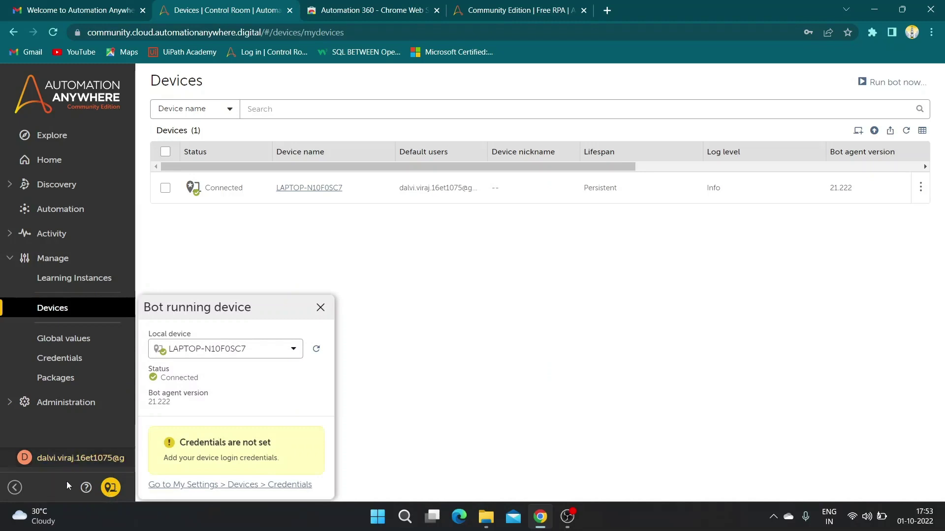